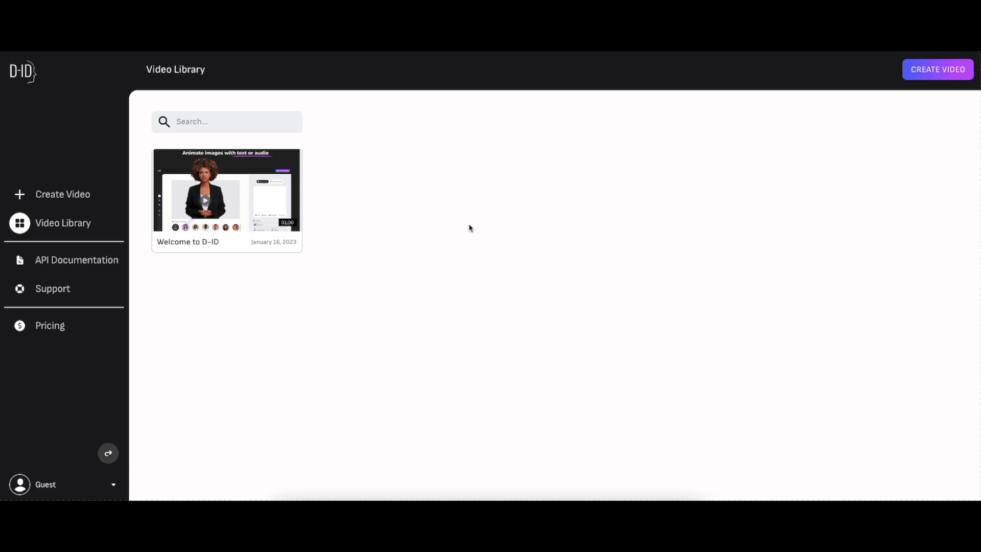
# Search Google Images for 'mudville george' and revisualize the first result with Synthesys.
pyautogui.click(469, 513)
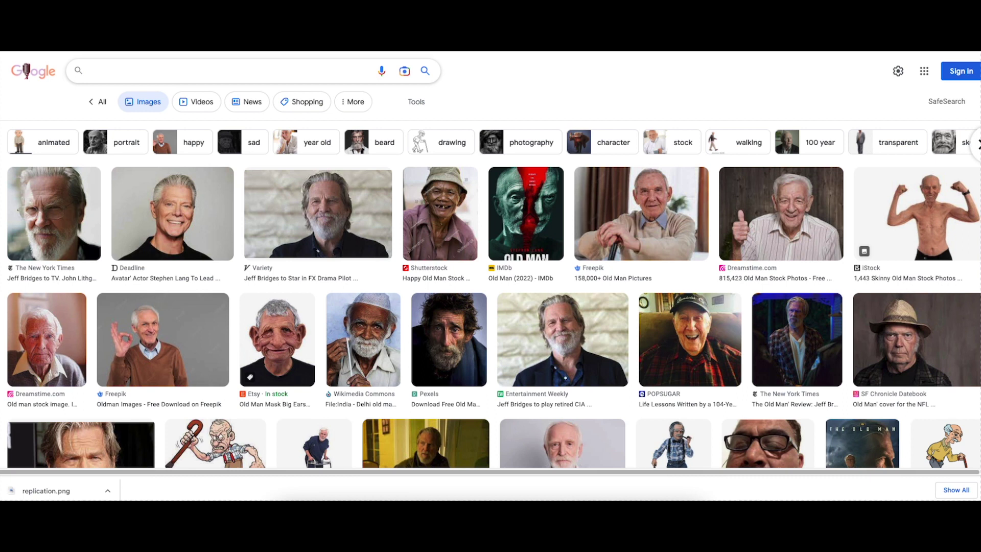
pyautogui.write('mudv')
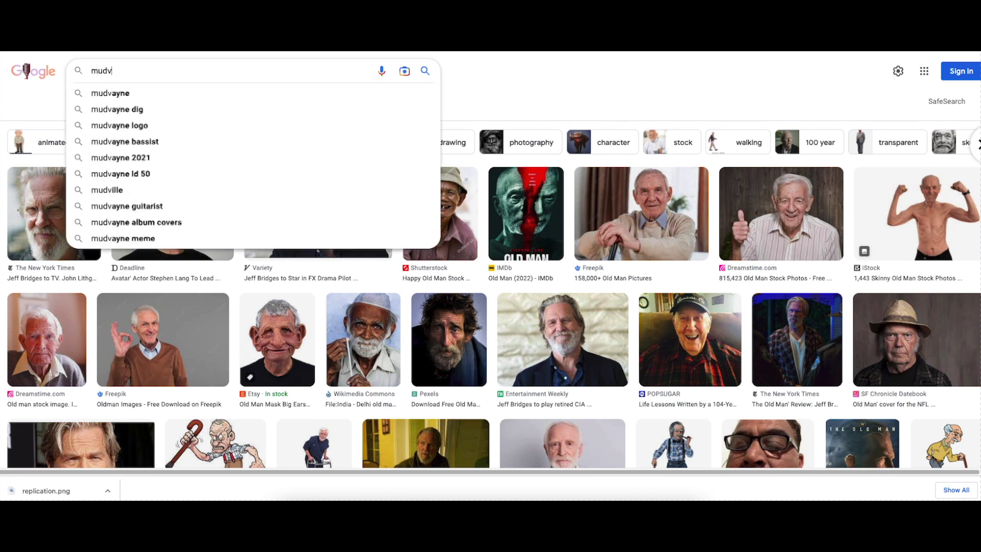
pyautogui.write('ille georg')
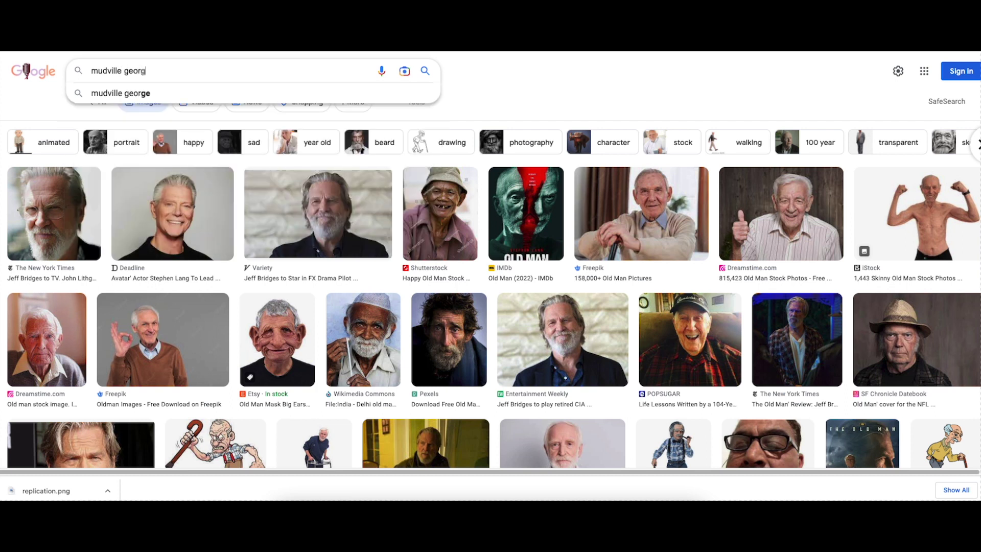
pyautogui.write('e')
pyautogui.press('Return')
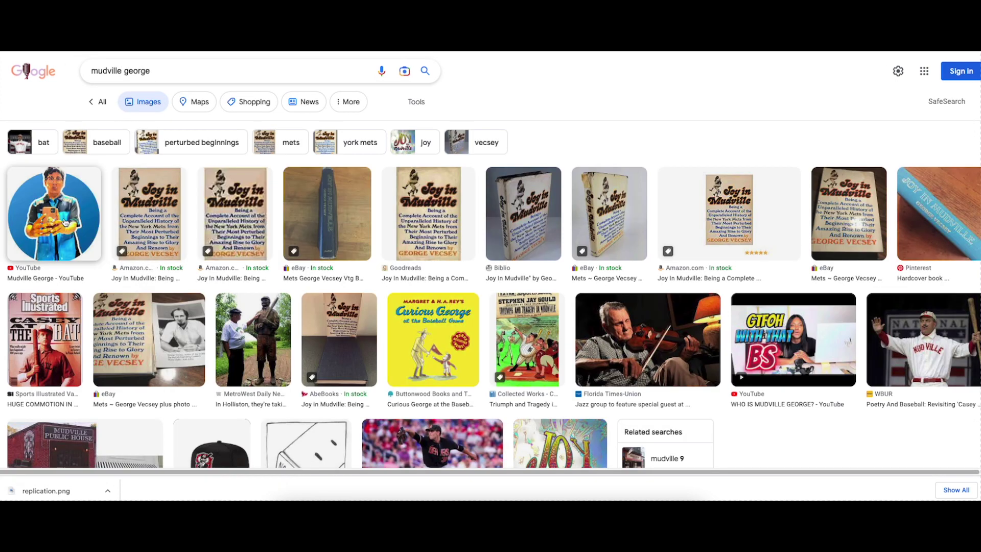
pyautogui.rightClick(65, 220)
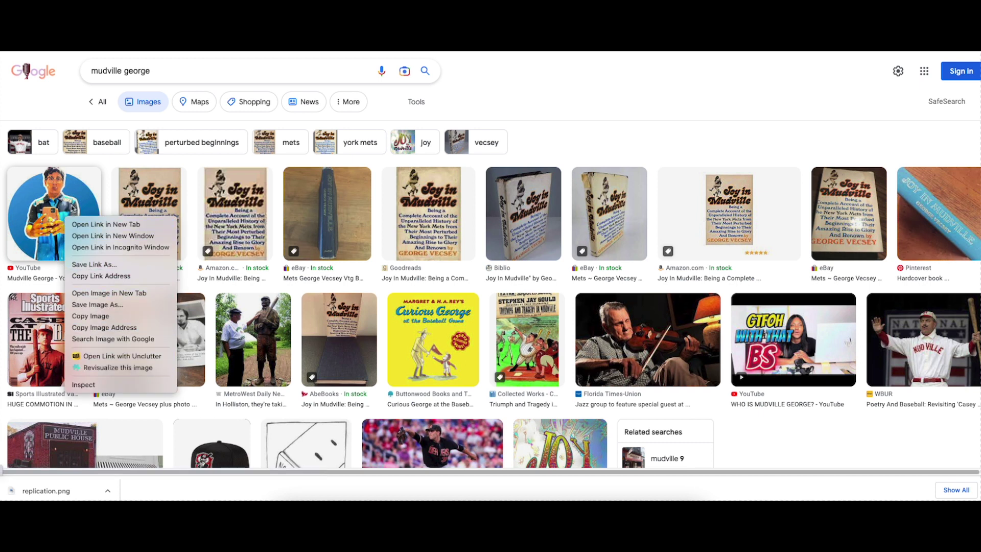
pyautogui.click(109, 368)
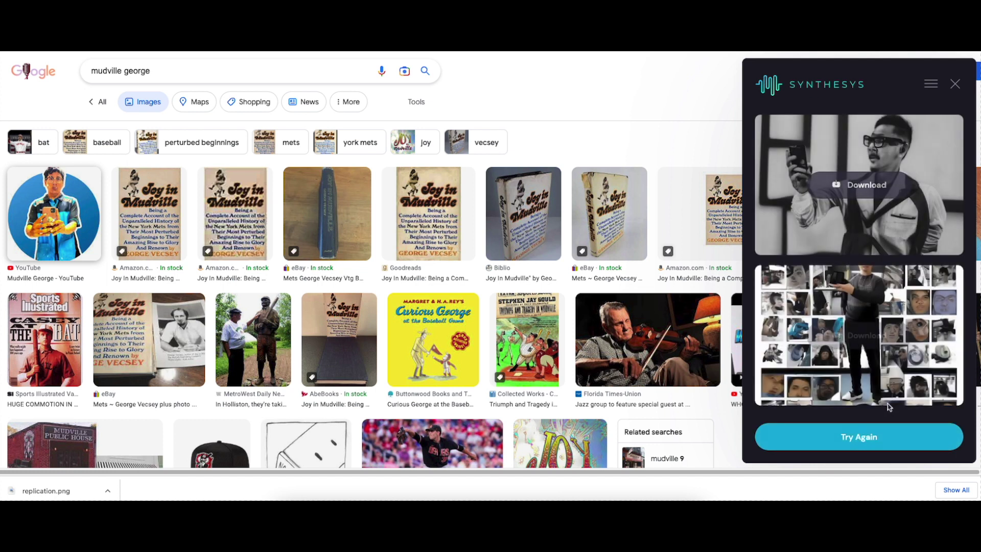
# Regenerate the Synthesys variations and download the top photo as replication (1).png.
pyautogui.click(867, 433)
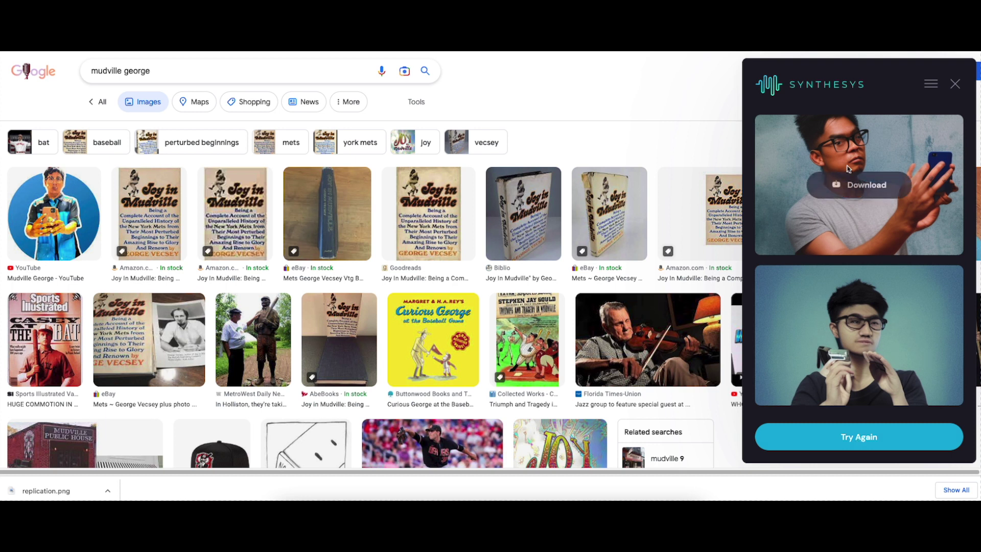
pyautogui.click(859, 191)
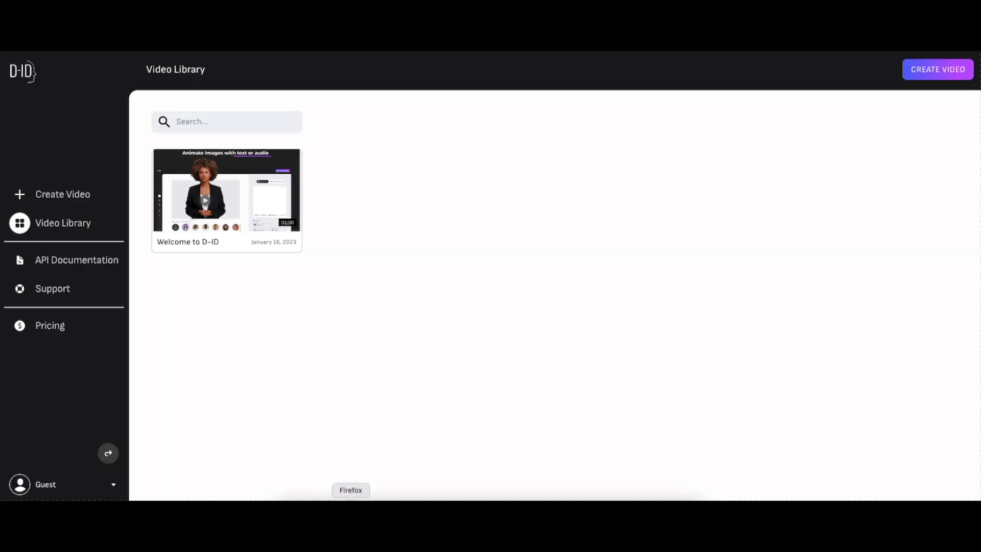
# Create a new D-ID video and upload replication (1).png from Downloads as its presenter.
pyautogui.click(58, 194)
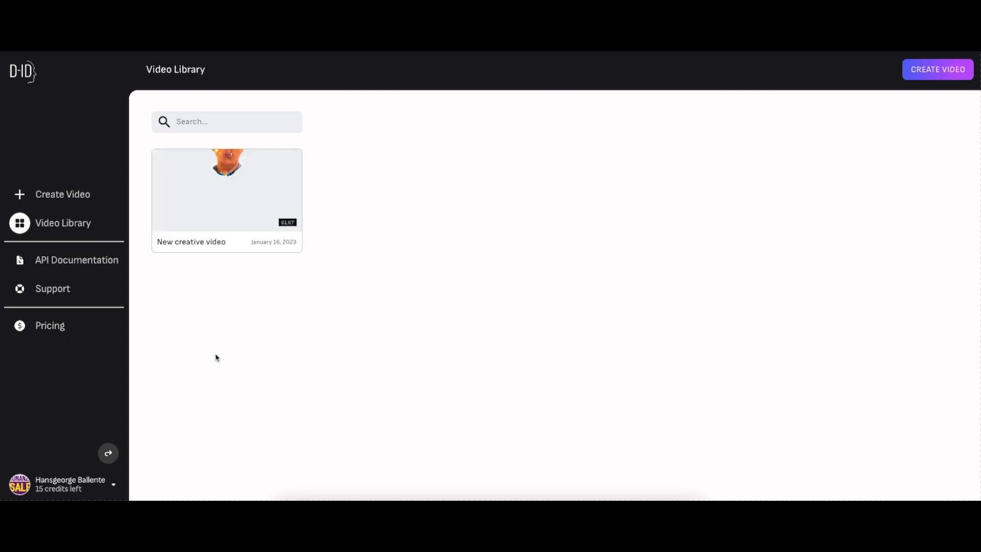
pyautogui.click(49, 194)
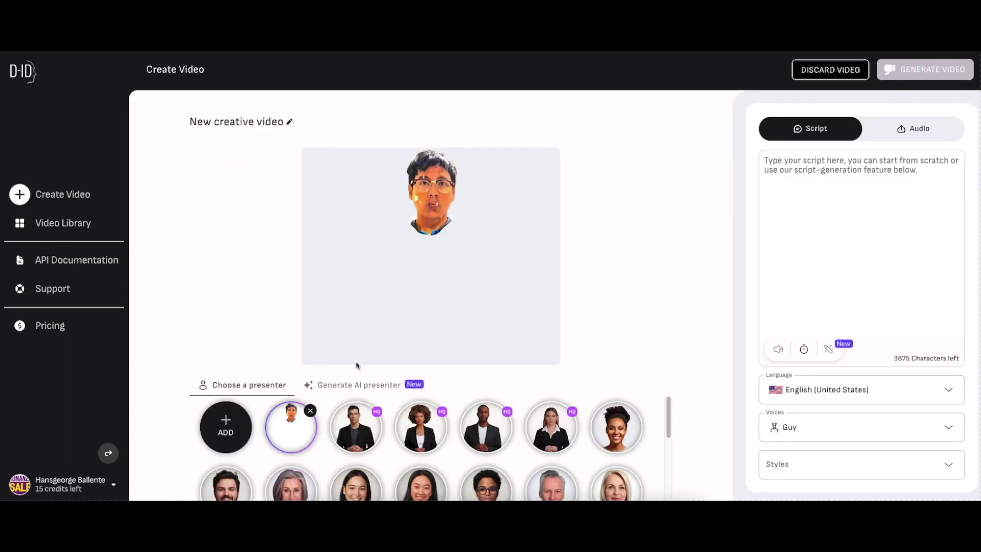
pyautogui.click(224, 427)
pyautogui.scroll(-2, 505, 235)
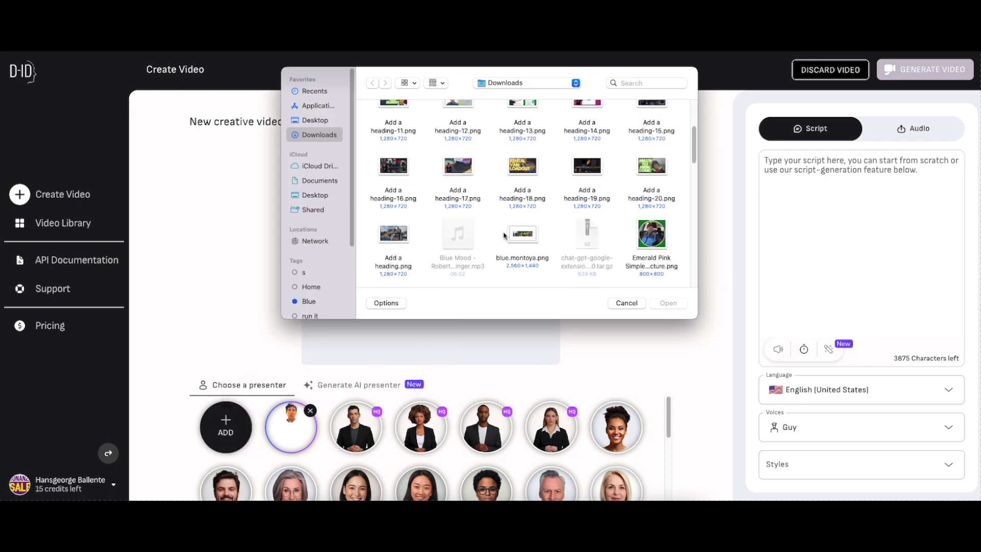
pyautogui.scroll(-5, 503, 235)
pyautogui.scroll(-5, 503, 235)
pyautogui.scroll(-2, 504, 236)
pyautogui.scroll(-2, 505, 237)
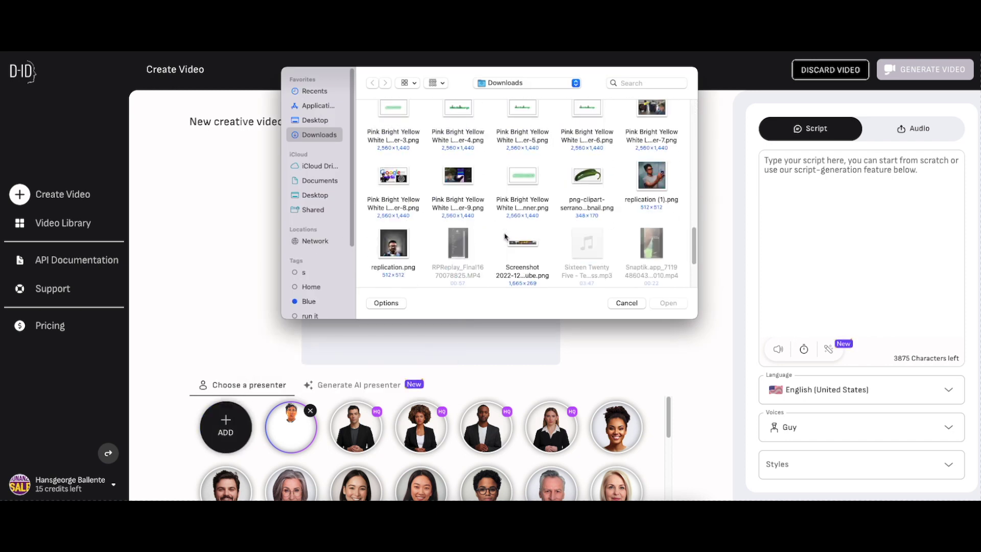
pyautogui.click(651, 179)
pyautogui.click(668, 303)
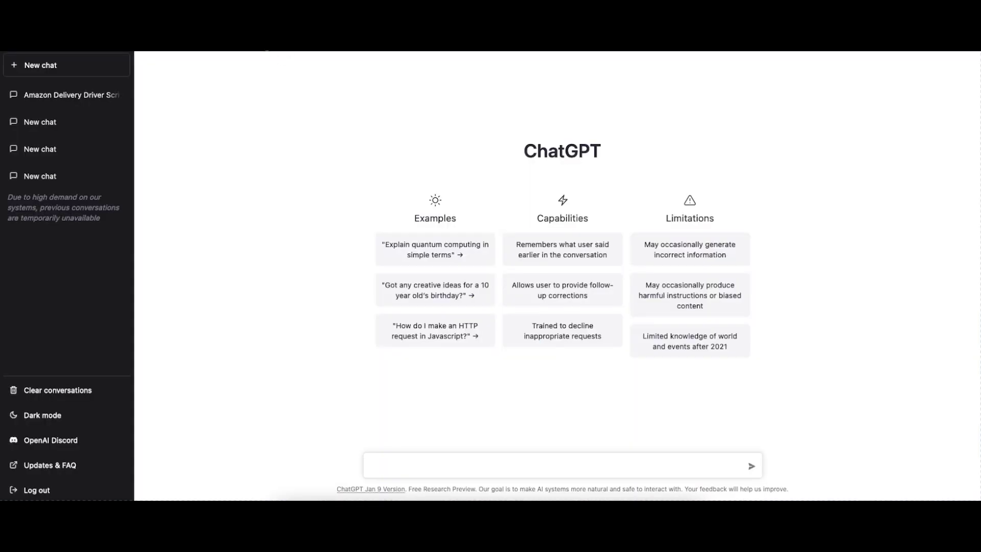
# Ask ChatGPT to write an essay about AI.
pyautogui.hotkey('ctrl', 'l')
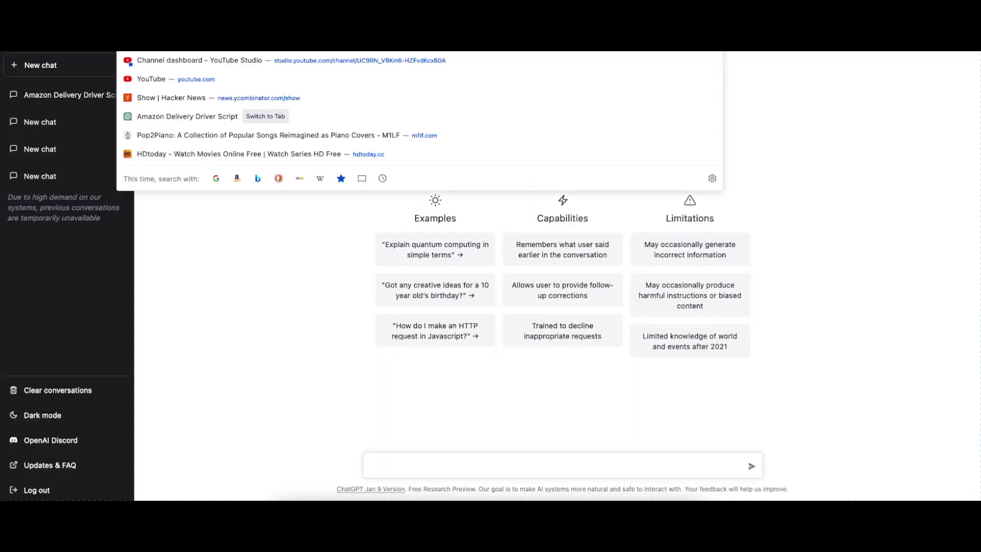
pyautogui.press('Escape')
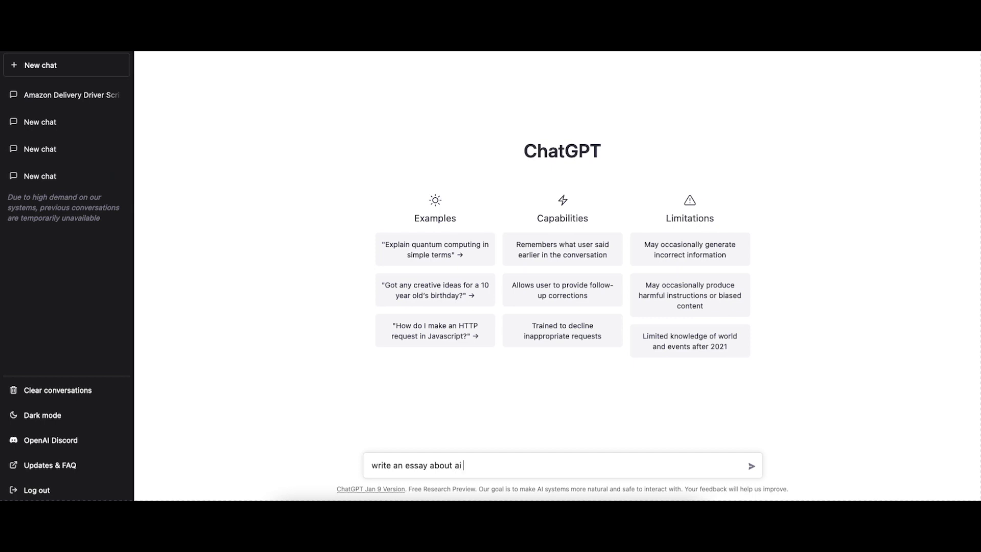
pyautogui.press('Return')
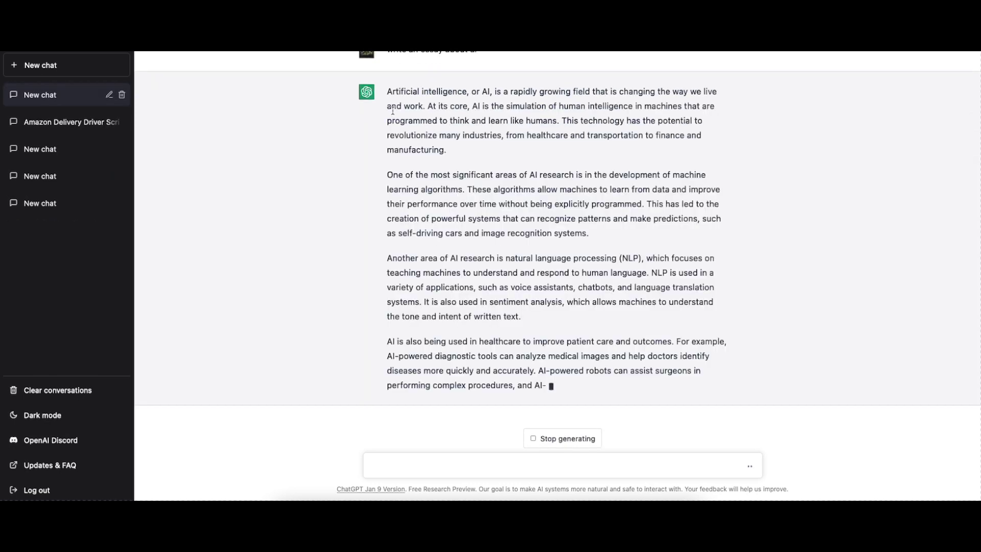
# Copy the first three paragraphs of ChatGPT's AI essay.
pyautogui.click(567, 438)
pyautogui.scroll(2, 484, 269)
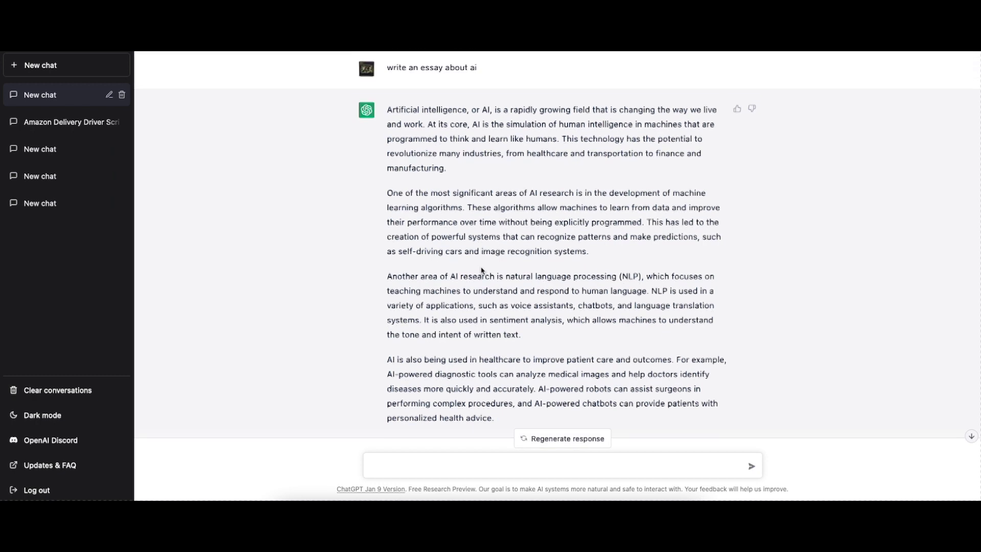
pyautogui.moveTo(388, 109); pyautogui.dragTo(521, 335)
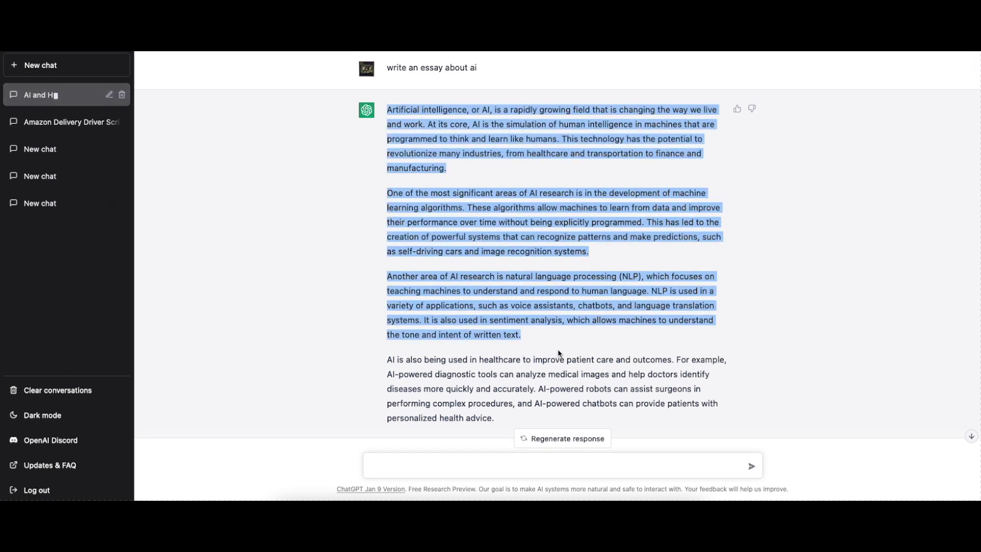
pyautogui.press('super+c')
pyautogui.rightClick(506, 223)
pyautogui.click(521, 227)
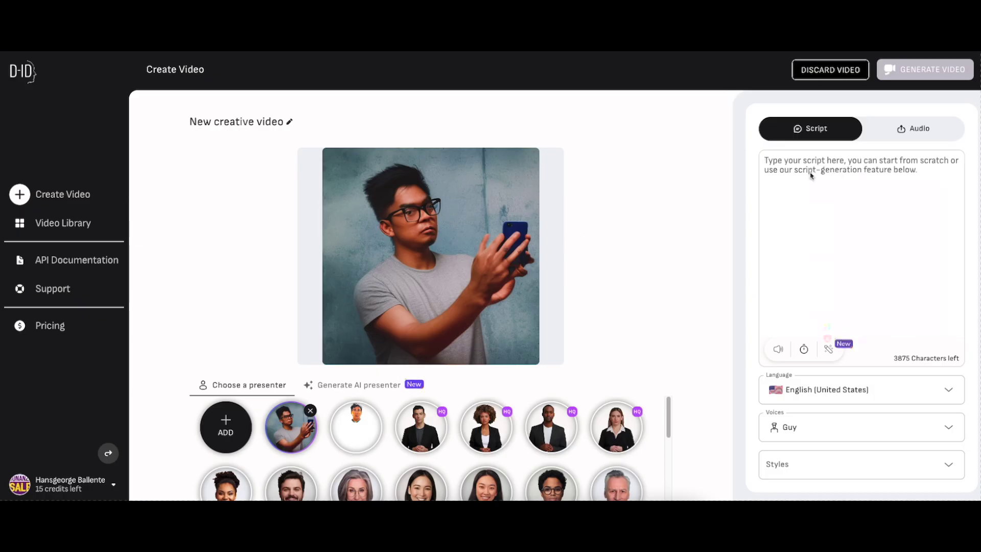
# Paste the ChatGPT essay into the D-ID script box.
pyautogui.rightClick(810, 175)
pyautogui.click(832, 231)
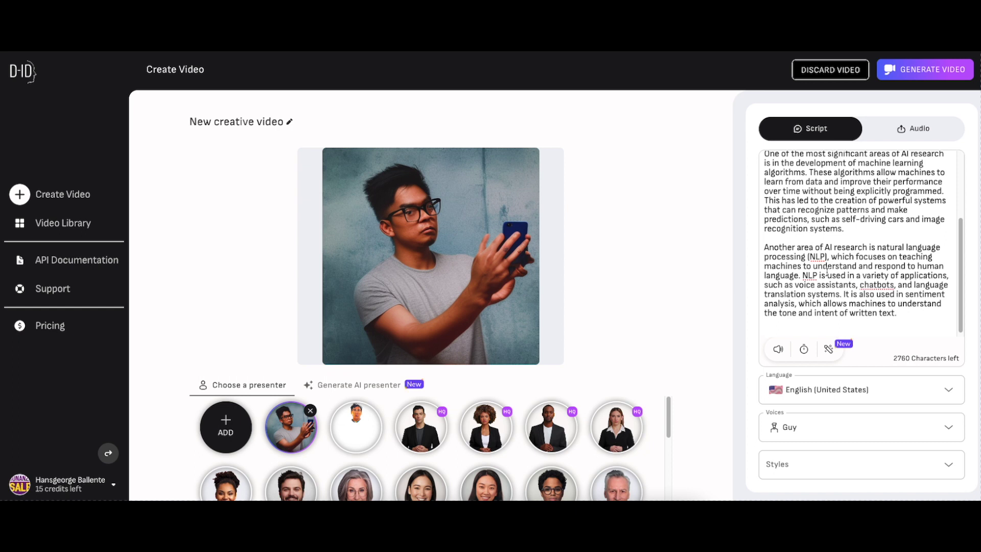
pyautogui.scroll(-1, 828, 271)
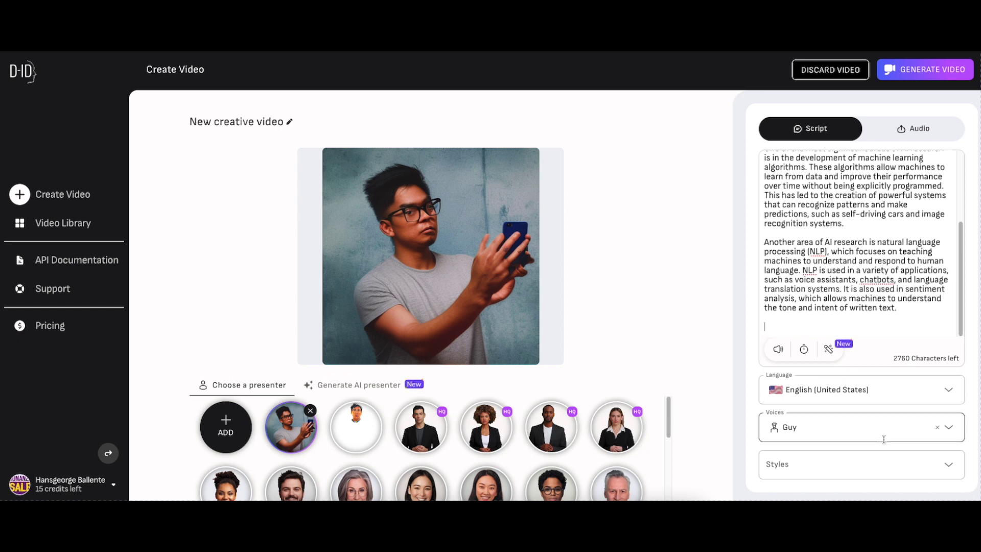
# Set the narration voice to English (US) Guy, after briefly trying Christopher.
pyautogui.click(947, 427)
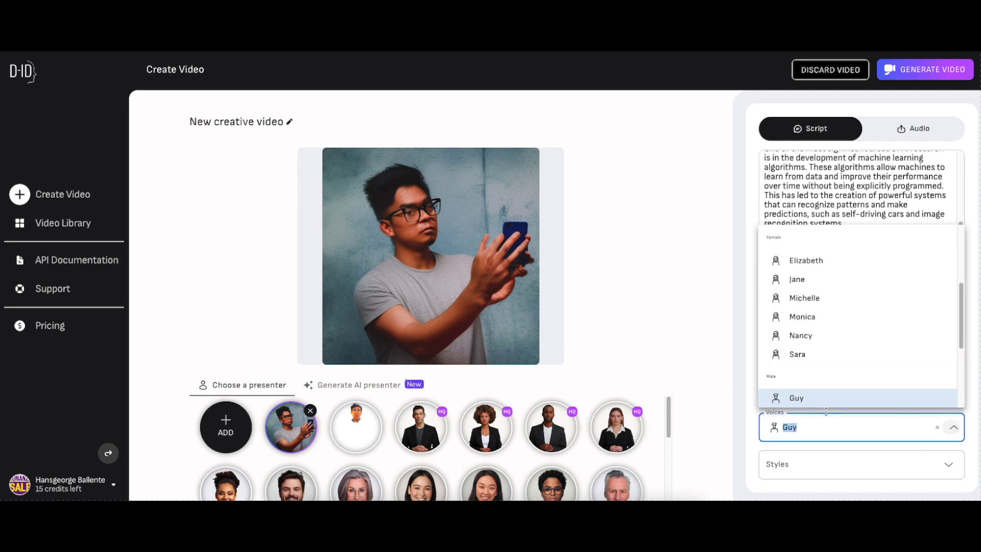
pyautogui.scroll(-3, 844, 333)
pyautogui.scroll(1, 842, 334)
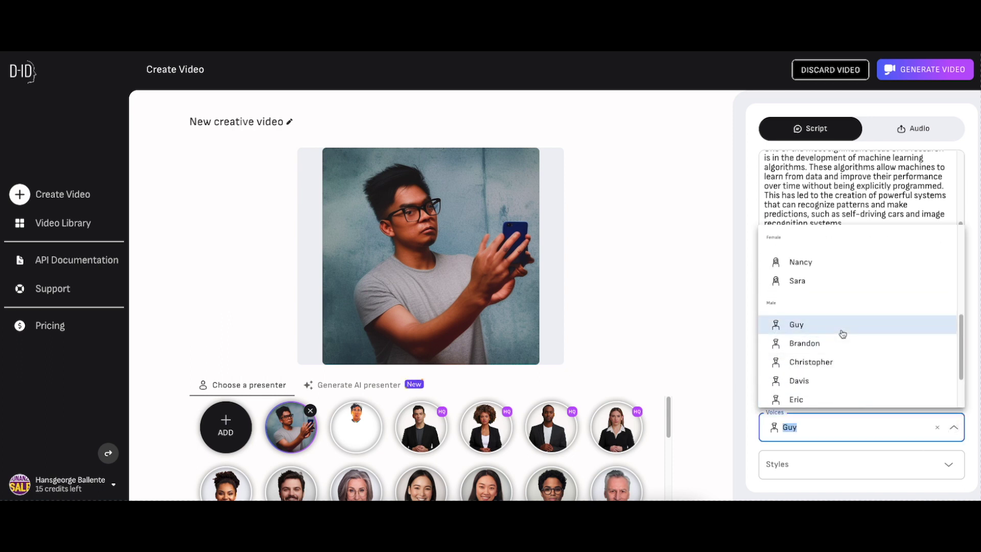
pyautogui.click(808, 363)
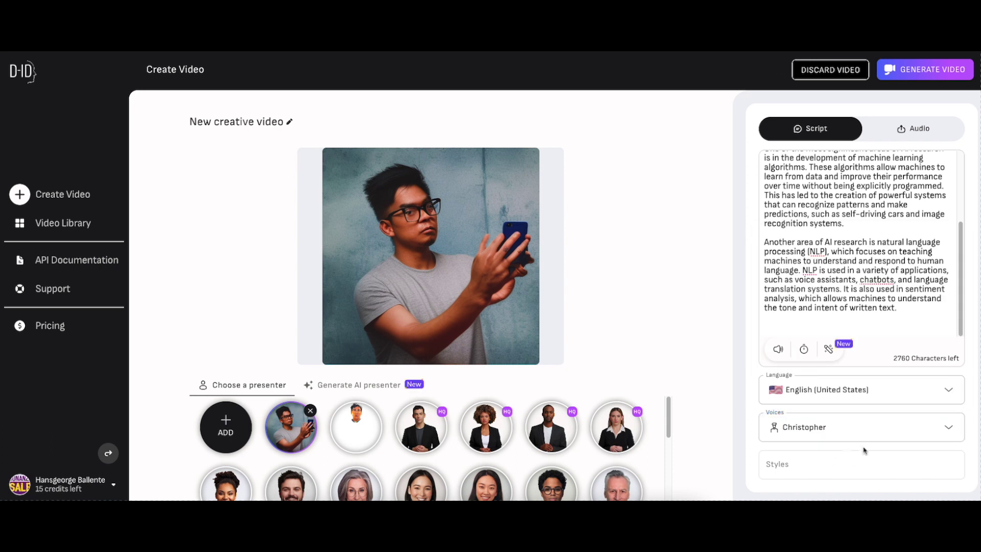
pyautogui.click(840, 428)
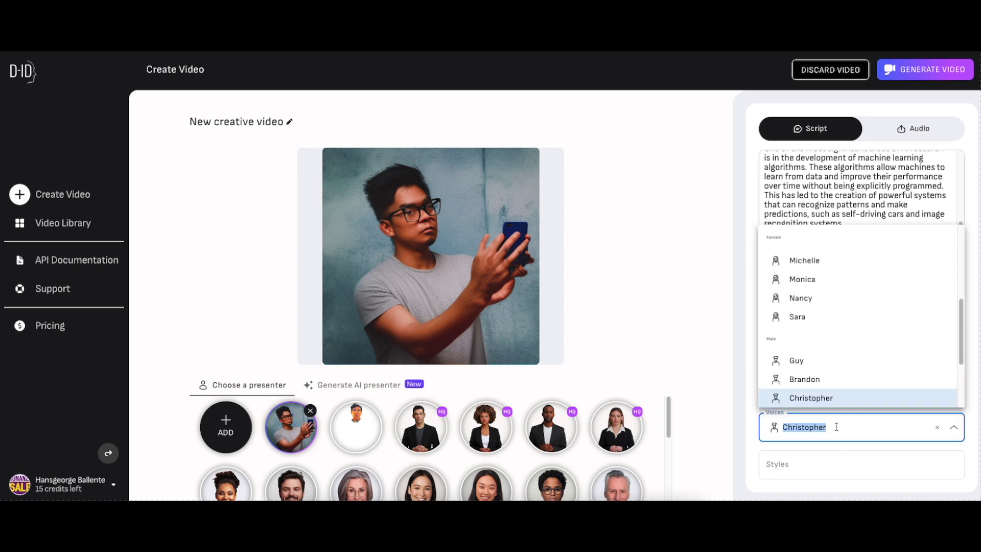
pyautogui.click(798, 361)
# Set the Guy voice's speaking style to newscast.
pyautogui.click(856, 465)
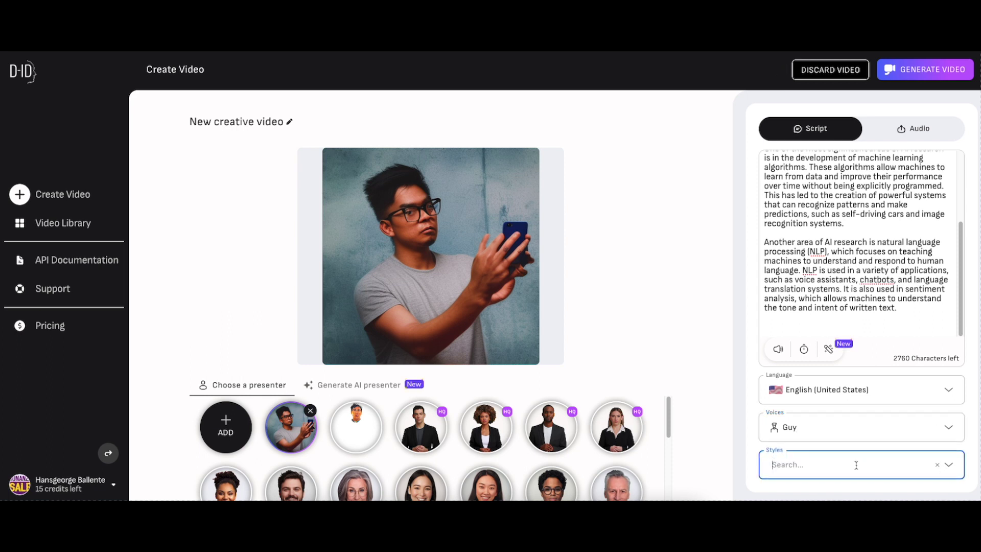
pyautogui.click(953, 465)
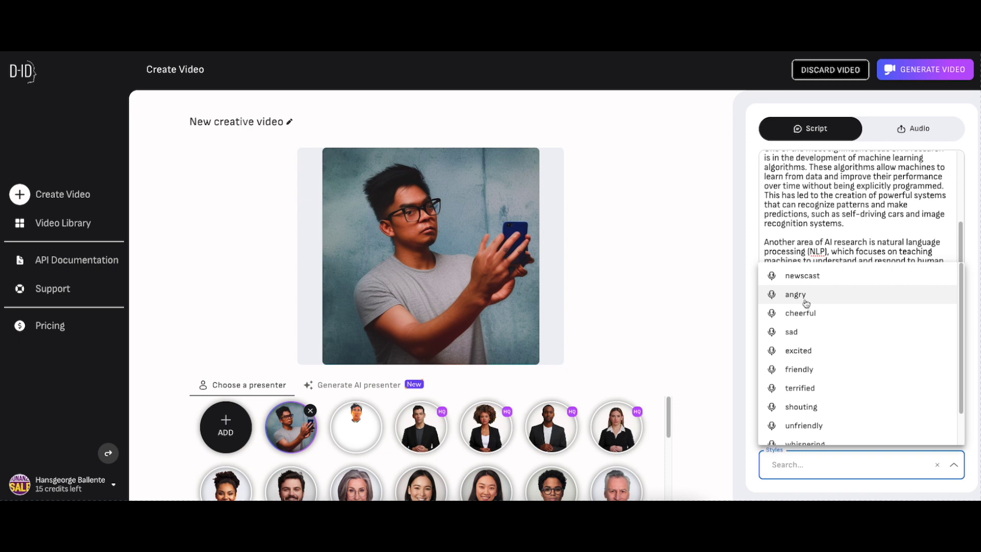
pyautogui.scroll(-1, 804, 346)
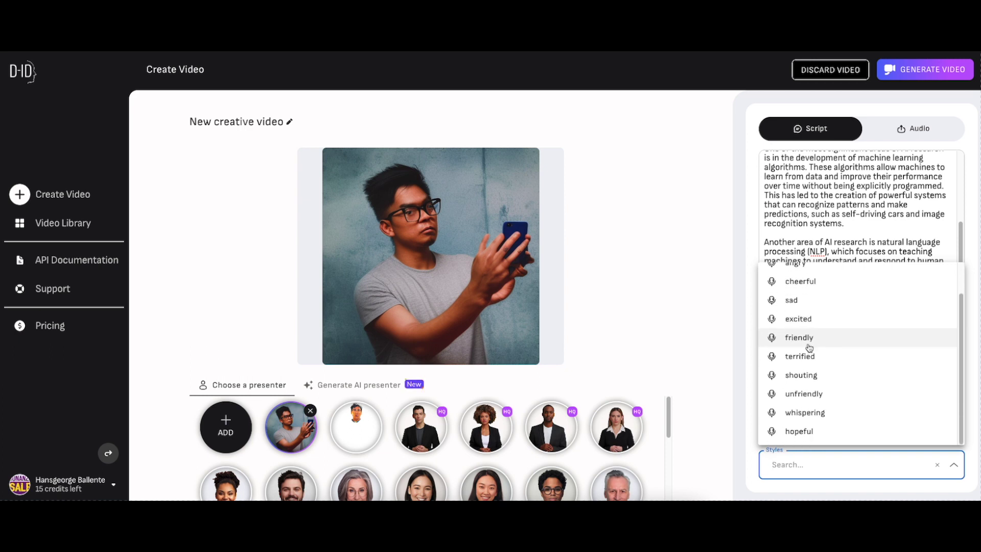
pyautogui.scroll(1, 809, 347)
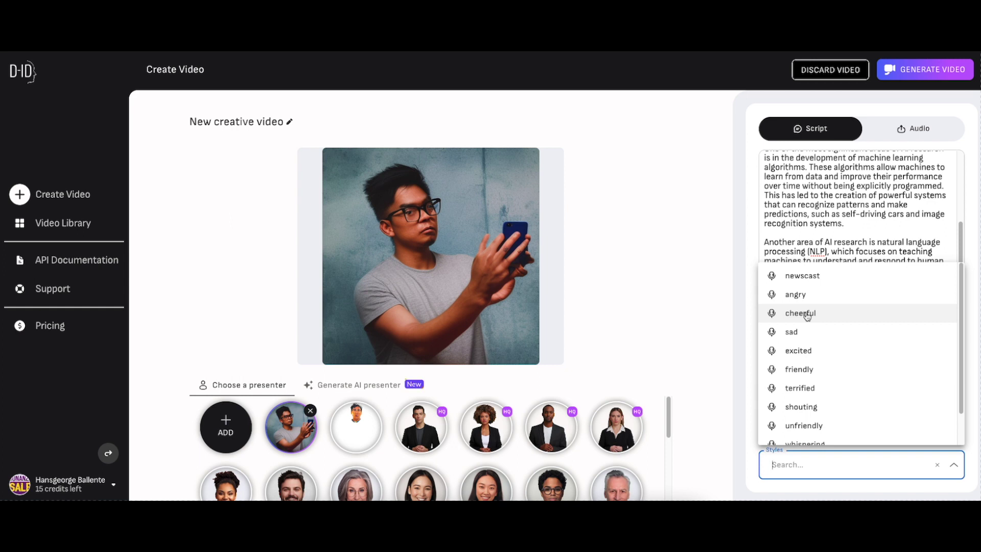
pyautogui.click(802, 276)
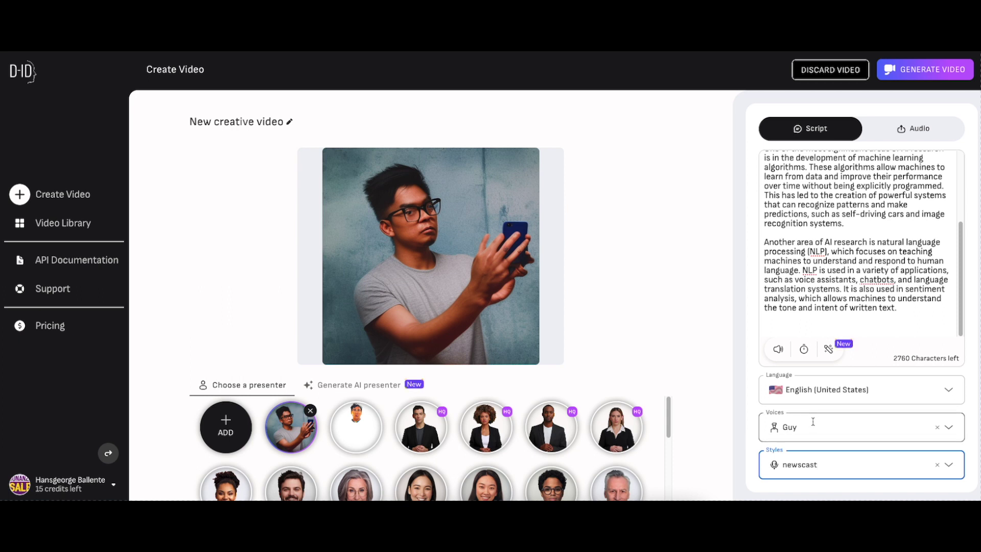
# Generate the talking video for 5 credits, then play, pause and close it in Video Library.
pyautogui.click(916, 71)
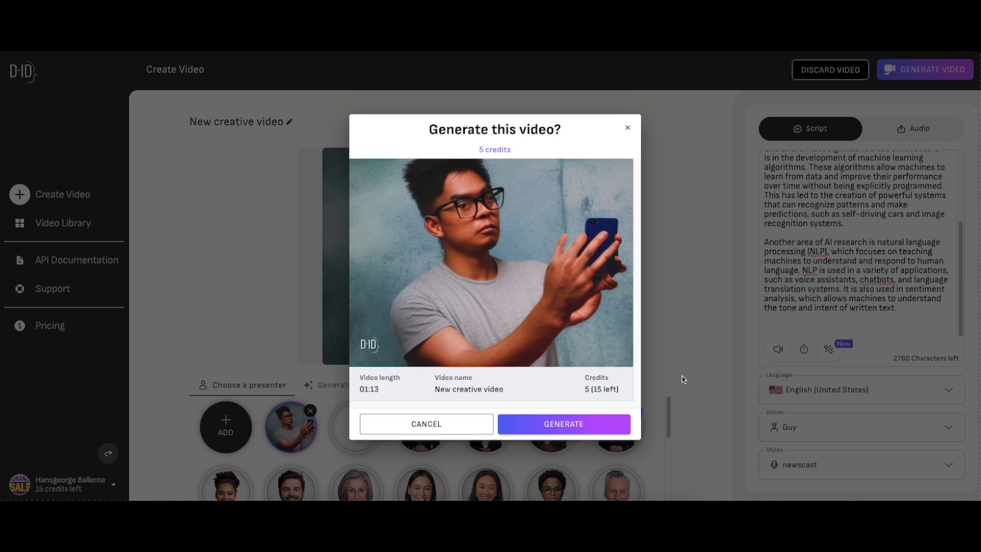
pyautogui.click(561, 427)
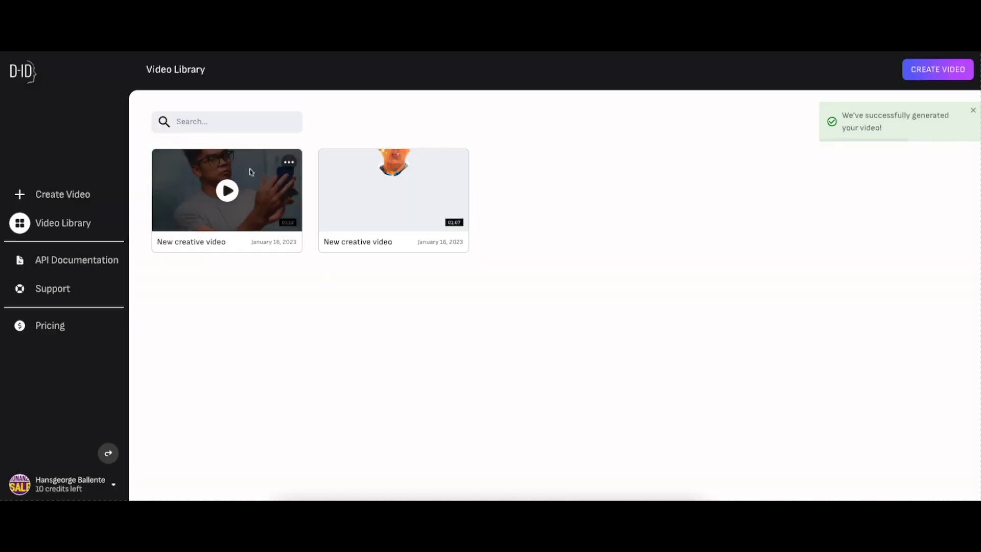
pyautogui.click(226, 191)
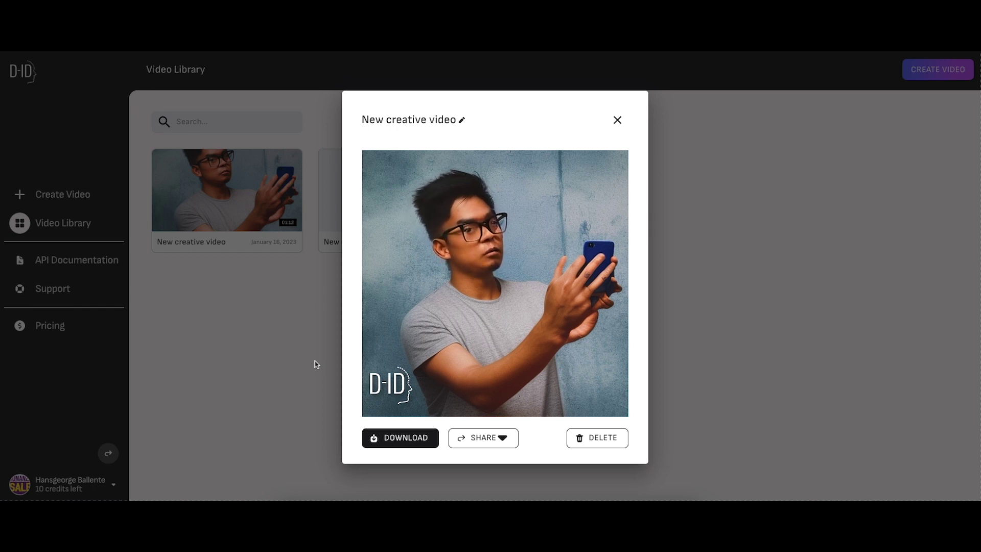
pyautogui.moveTo(495, 307)
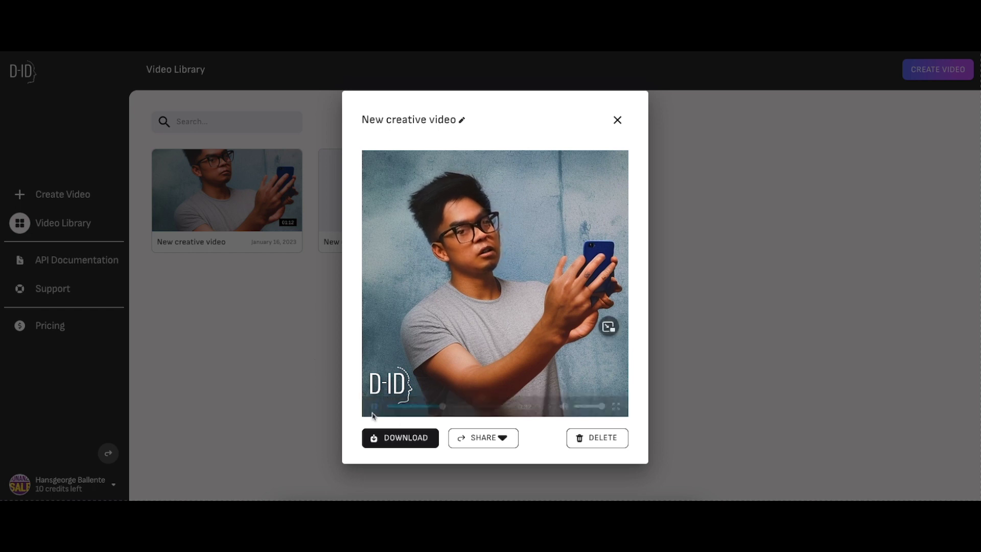
pyautogui.click(373, 406)
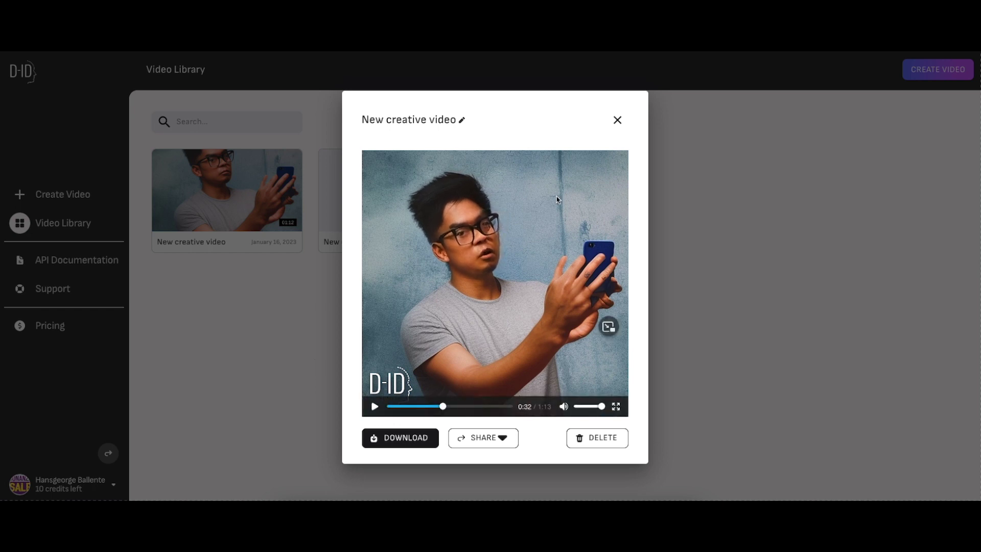
pyautogui.click(617, 120)
pyautogui.moveTo(393, 190)
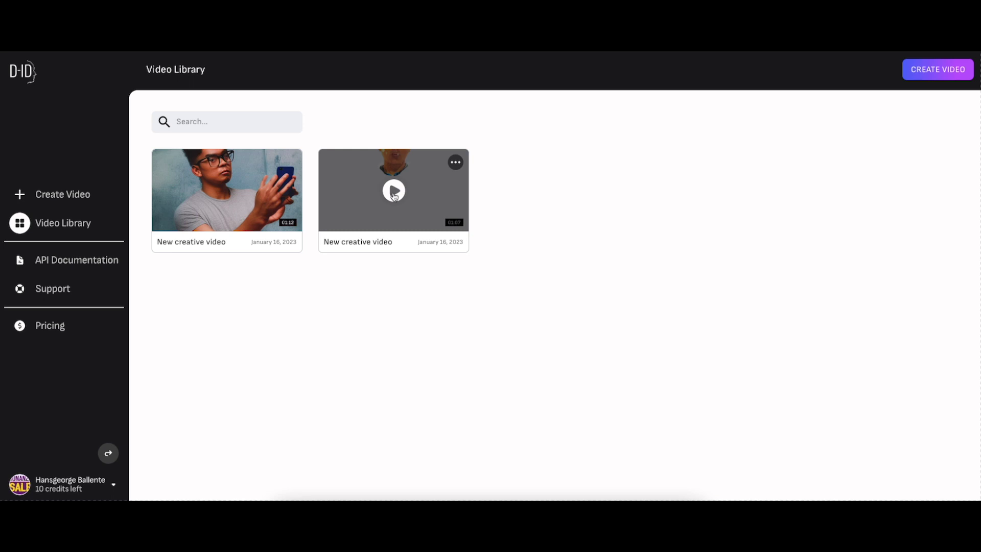
pyautogui.click(384, 198)
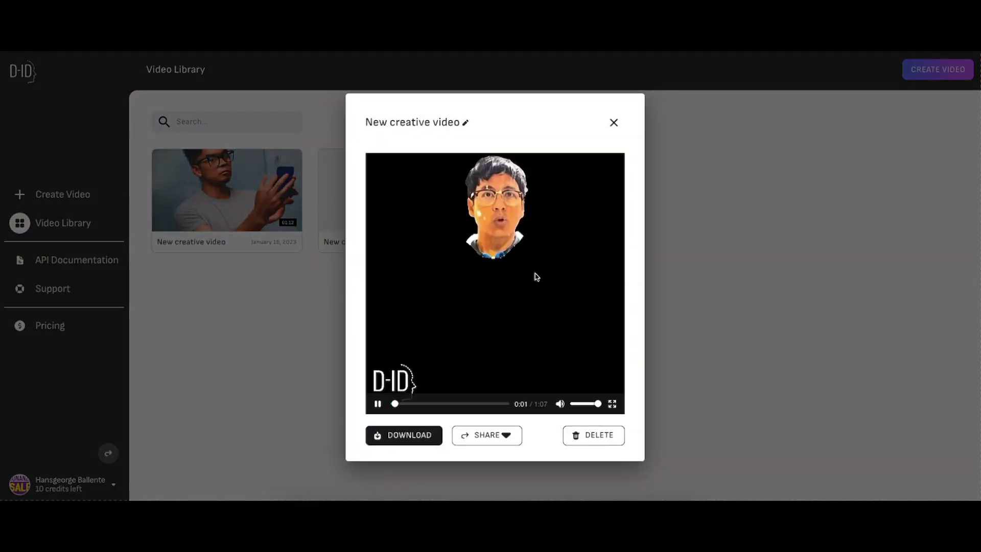
pyautogui.click(586, 404)
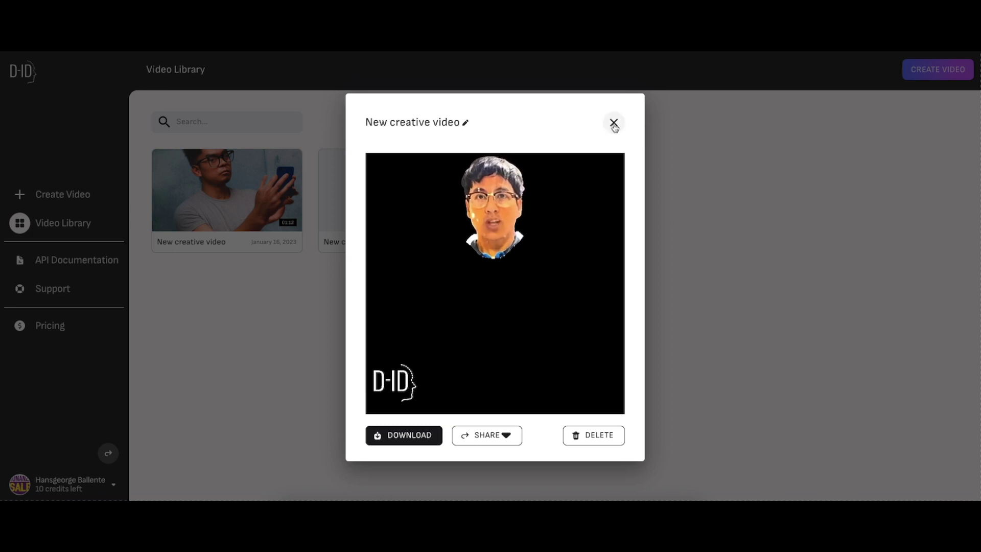
pyautogui.moveTo(494, 283)
pyautogui.click(378, 404)
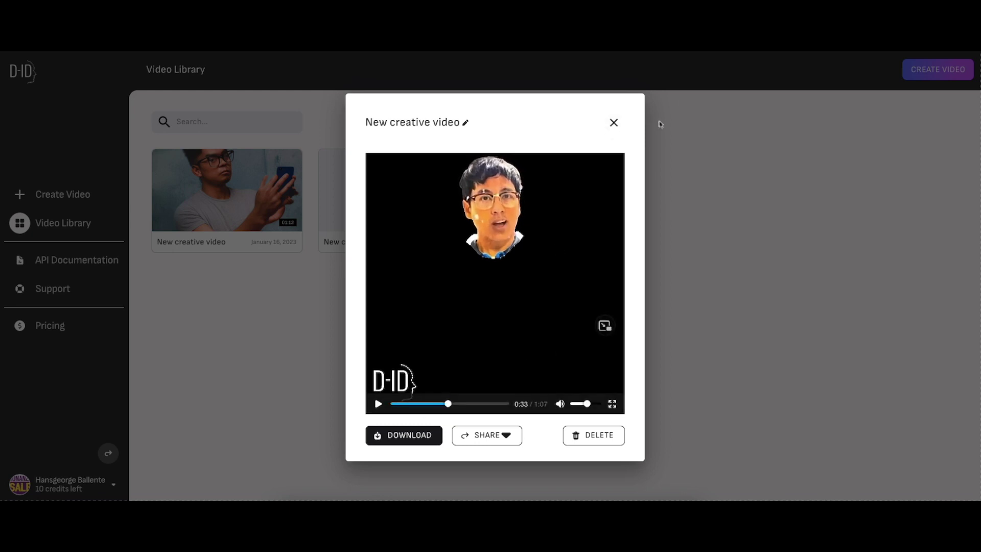
pyautogui.click(614, 123)
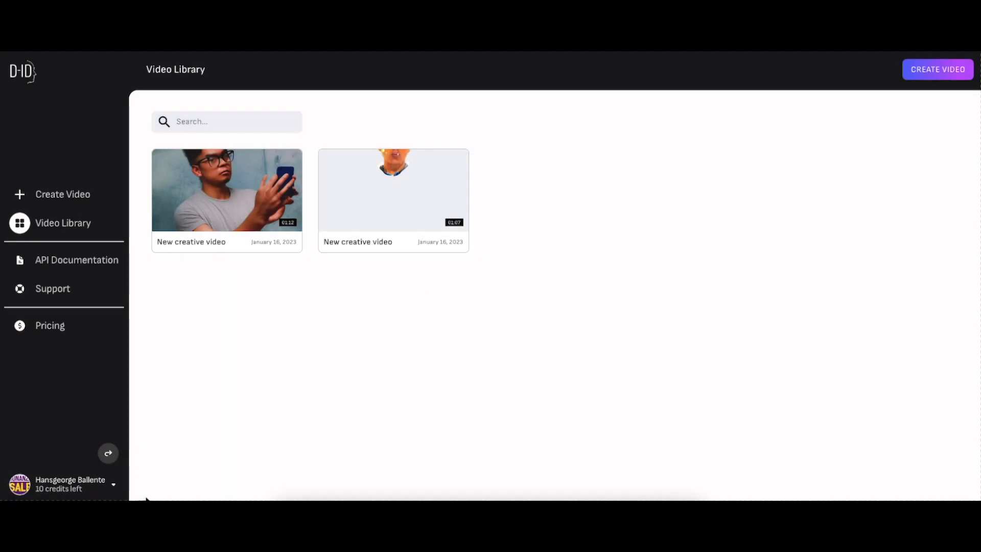